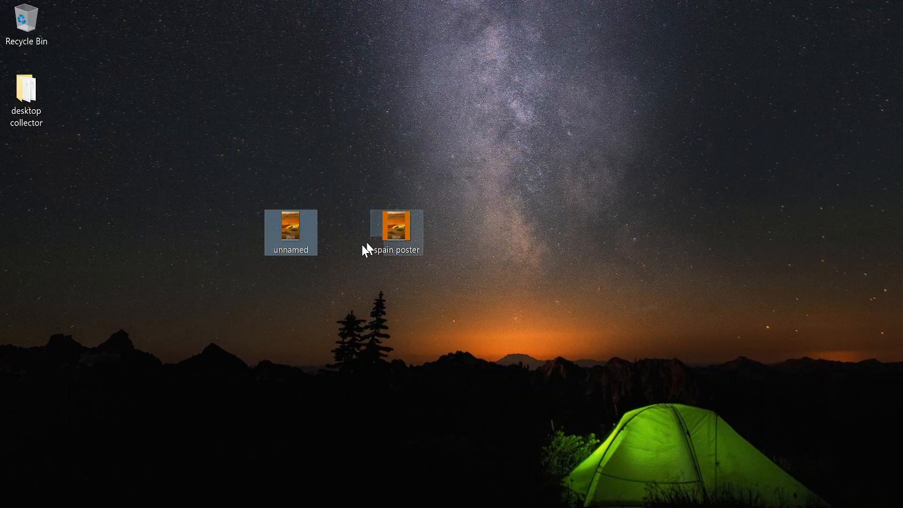
Step: Open the spain poster image from the desktop to view the finished example, and close the viewer
{"action": "left_click", "coordinate": [385, 228]}
{"action": "double_click", "coordinate": [385, 227]}
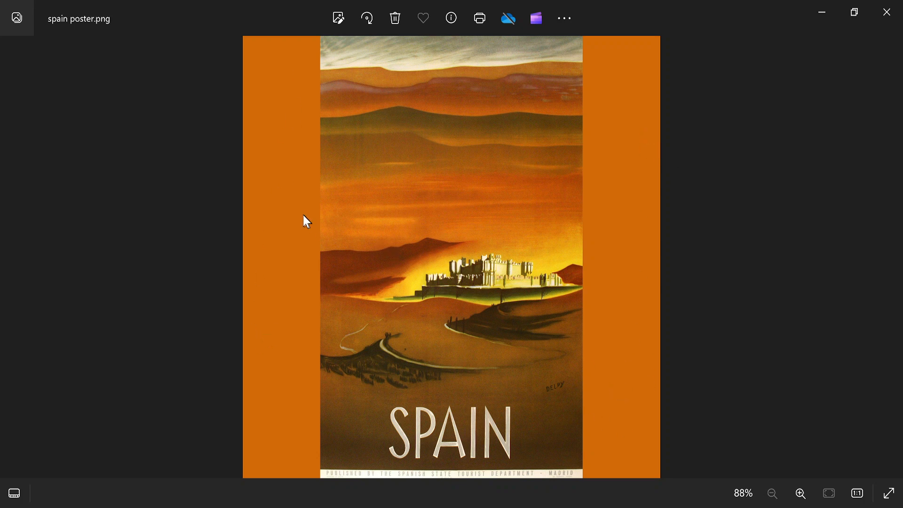
{"action": "left_click", "coordinate": [888, 10]}
Step: Open the desktop image unnamed in paint.net
{"action": "left_click", "coordinate": [315, 507]}
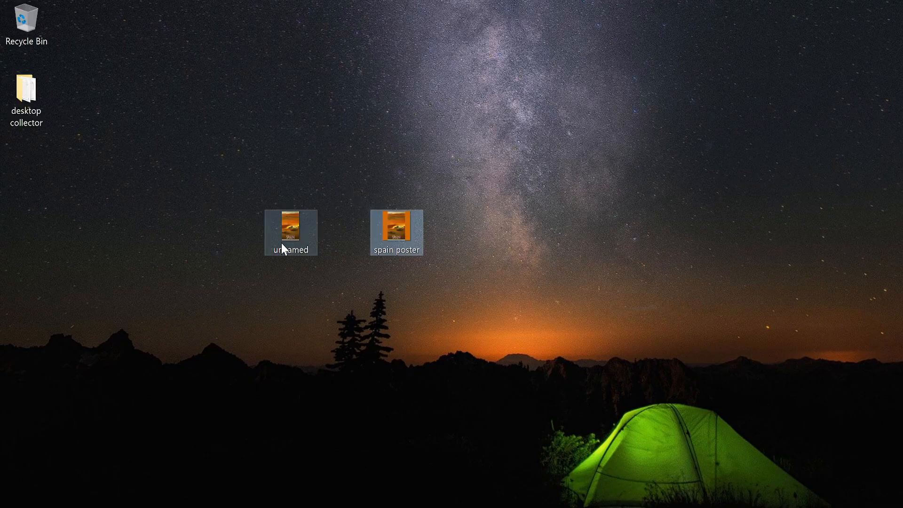
{"action": "left_click", "coordinate": [298, 232]}
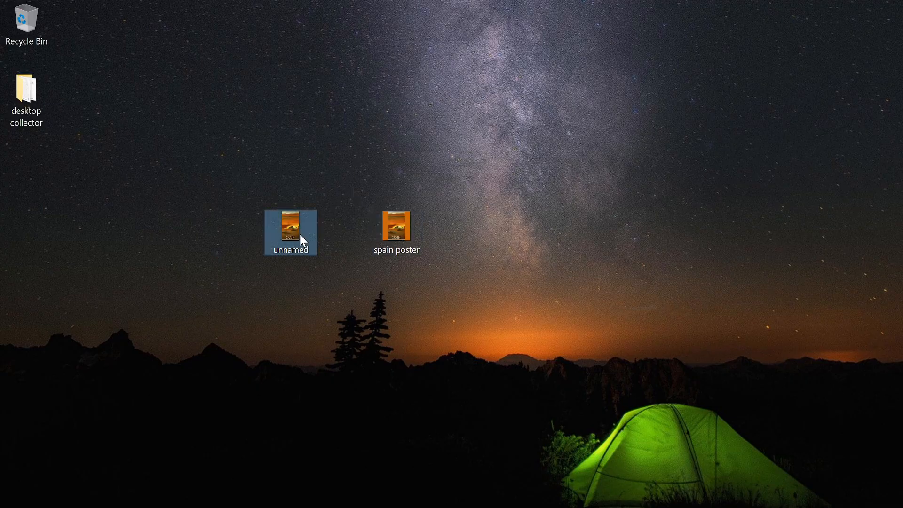
{"action": "left_click_drag", "start_coordinate": [286, 227], "coordinate": [366, 349]}
{"action": "mouse_move", "coordinate": [318, 460]}
{"action": "left_mouse_down"}
{"action": "mouse_move", "coordinate": [287, 500]}
{"action": "mouse_move", "coordinate": [334, 302]}
{"action": "left_mouse_up"}
{"action": "left_click", "coordinate": [377, 291]}
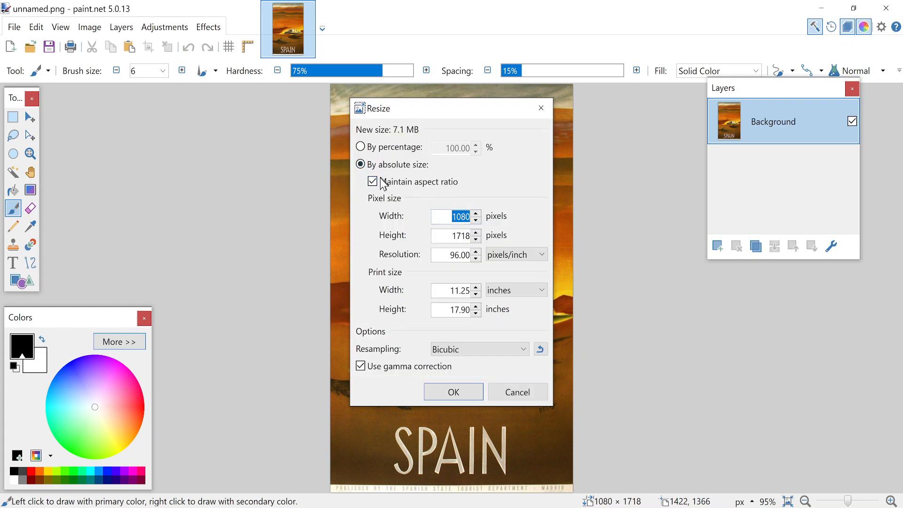
Step: Resize the image to a height of 2000 pixels with the aspect ratio maintained
{"action": "key", "text": "Tab"}
{"action": "type", "text": "2000"}
{"action": "left_click", "coordinate": [470, 395]}
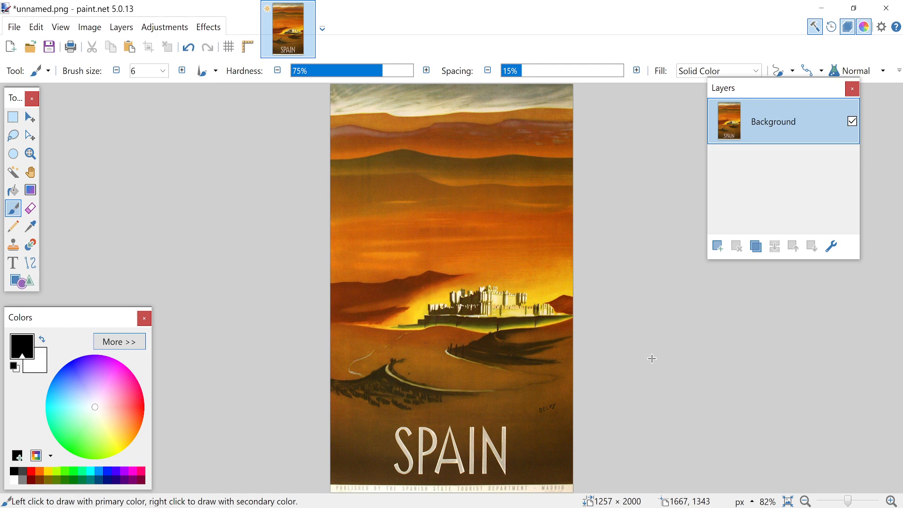
Step: Set the canvas width to 2000 pixels with the aspect ratio unlocked
{"action": "key", "text": "ctrl+shift+r"}
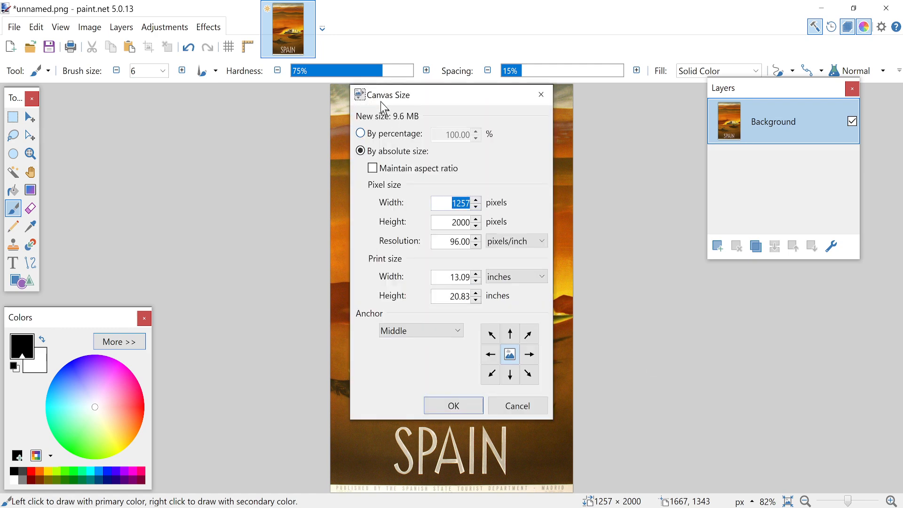
{"action": "key", "text": "Escape"}
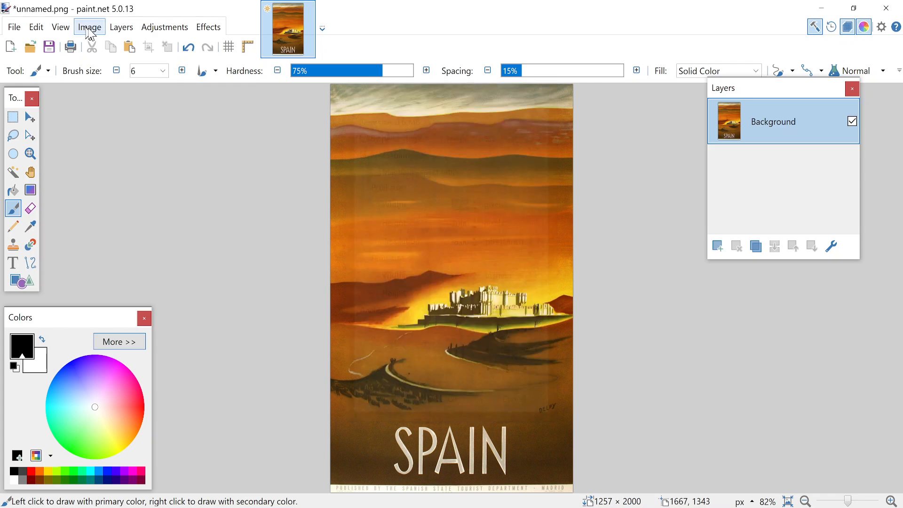
{"action": "left_click", "coordinate": [89, 28]}
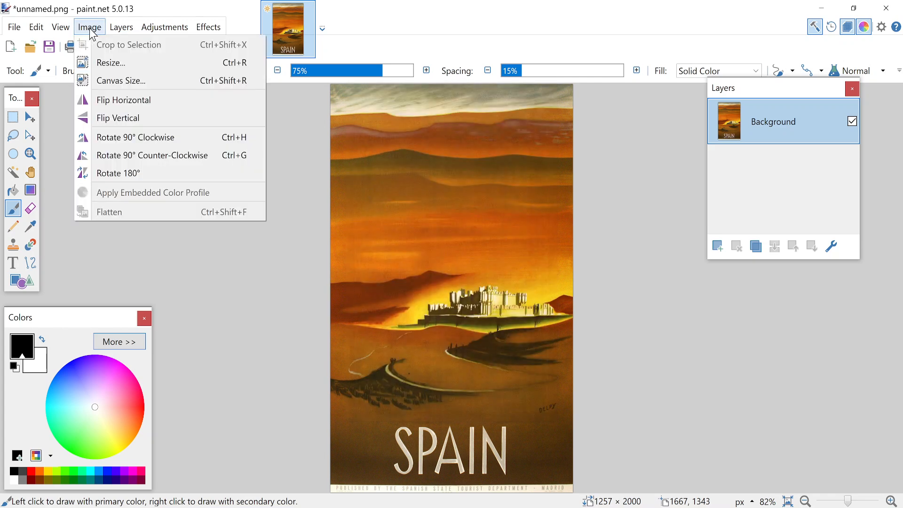
{"action": "left_click", "coordinate": [98, 82]}
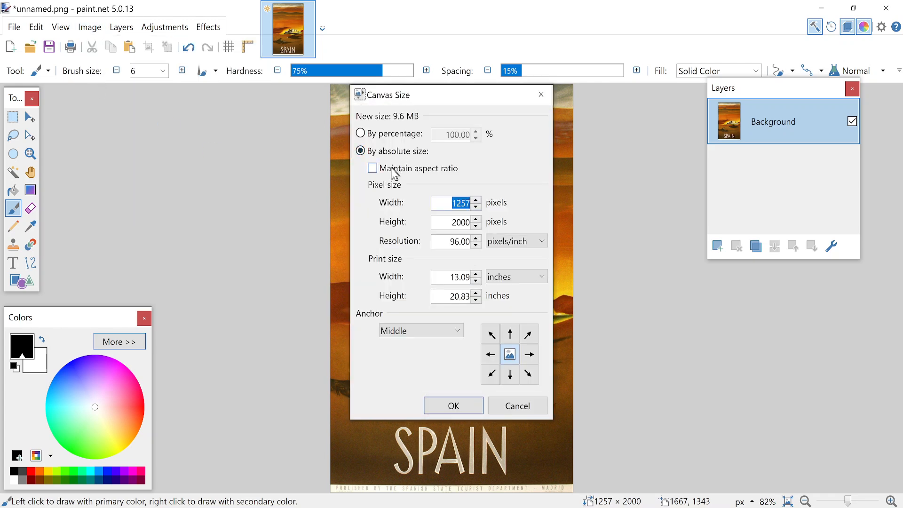
{"action": "left_click", "coordinate": [374, 171]}
{"action": "double_click", "coordinate": [454, 203]}
{"action": "type", "text": "2000"}
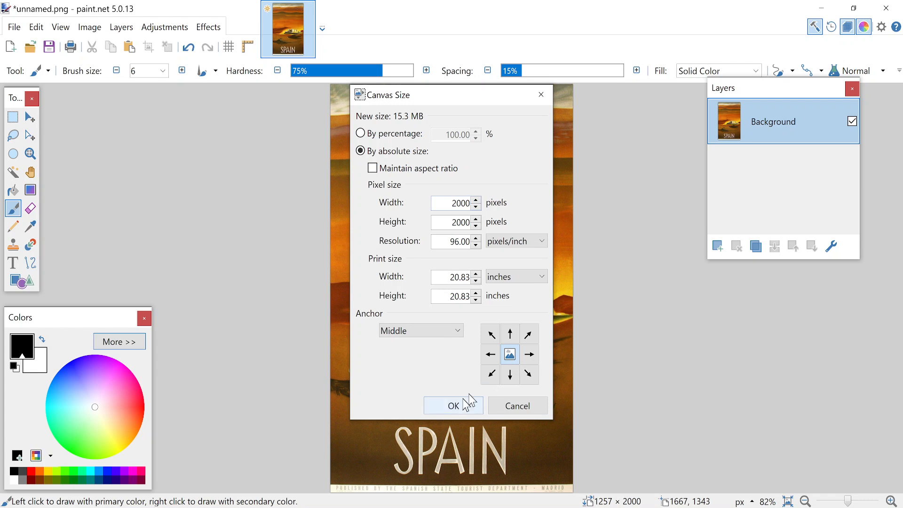
Step: Anchor the poster in the middle of the enlarged canvas and apply the new canvas size
{"action": "left_click", "coordinate": [529, 354]}
{"action": "left_click", "coordinate": [490, 354]}
{"action": "left_click", "coordinate": [511, 355]}
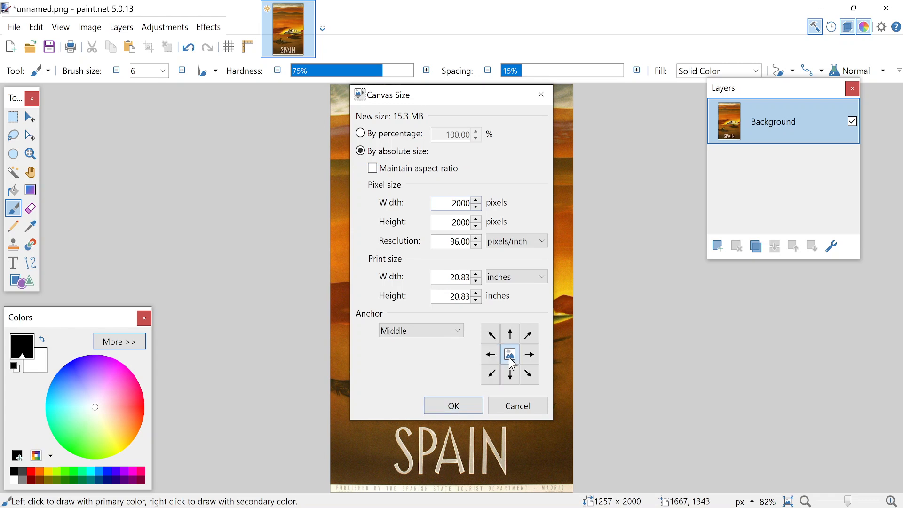
{"action": "left_click", "coordinate": [510, 375]}
{"action": "left_click", "coordinate": [511, 365]}
{"action": "left_click", "coordinate": [476, 409]}
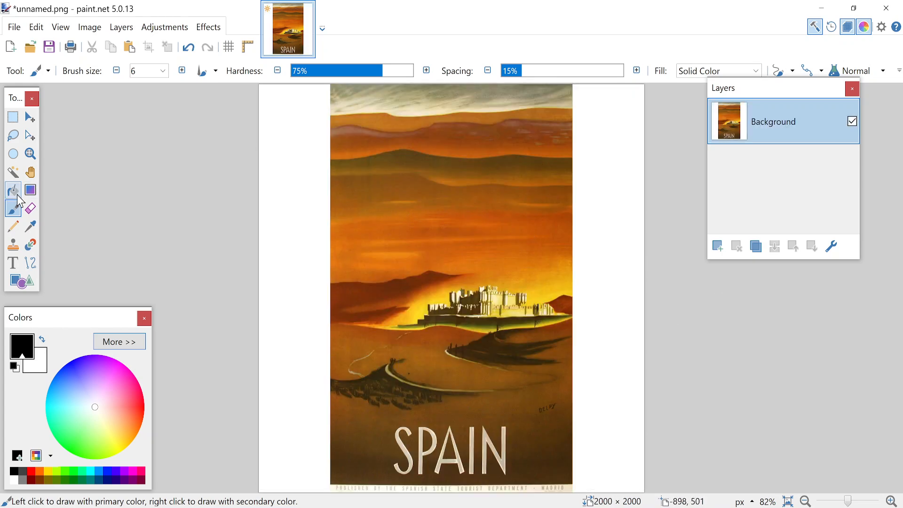
Step: Erase the white strips on both sides of the poster using the Magic Wand at 10% tolerance
{"action": "left_click", "coordinate": [17, 174]}
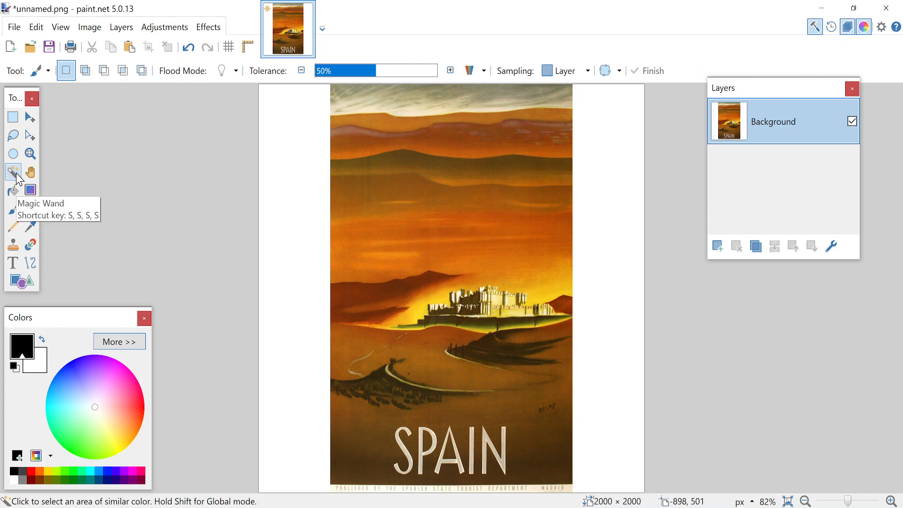
{"action": "left_click", "coordinate": [299, 141]}
{"action": "mouse_move", "coordinate": [343, 77]}
{"action": "left_mouse_down"}
{"action": "mouse_move", "coordinate": [328, 77]}
{"action": "mouse_move", "coordinate": [468, 77]}
{"action": "mouse_move", "coordinate": [336, 75]}
{"action": "mouse_move", "coordinate": [387, 70]}
{"action": "mouse_move", "coordinate": [403, 75]}
{"action": "mouse_move", "coordinate": [332, 79]}
{"action": "left_mouse_up"}
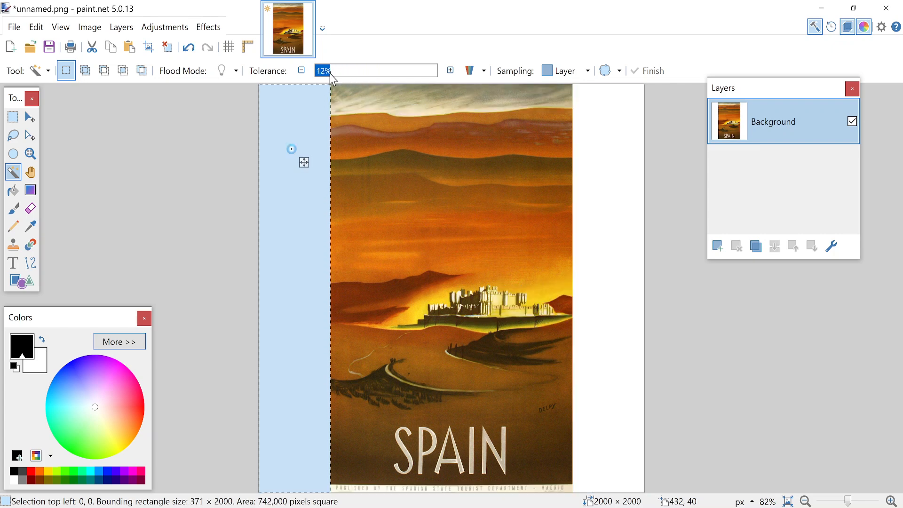
{"action": "left_click", "coordinate": [326, 71]}
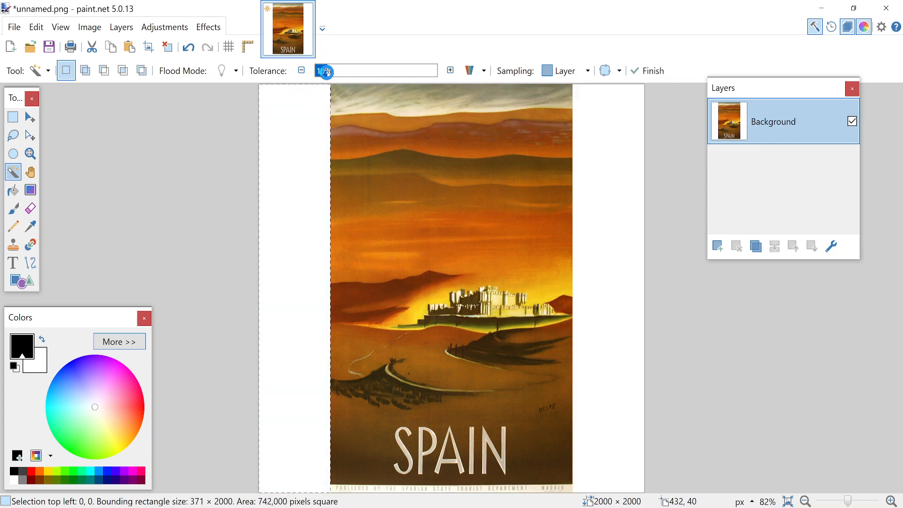
{"action": "key", "text": "Delete"}
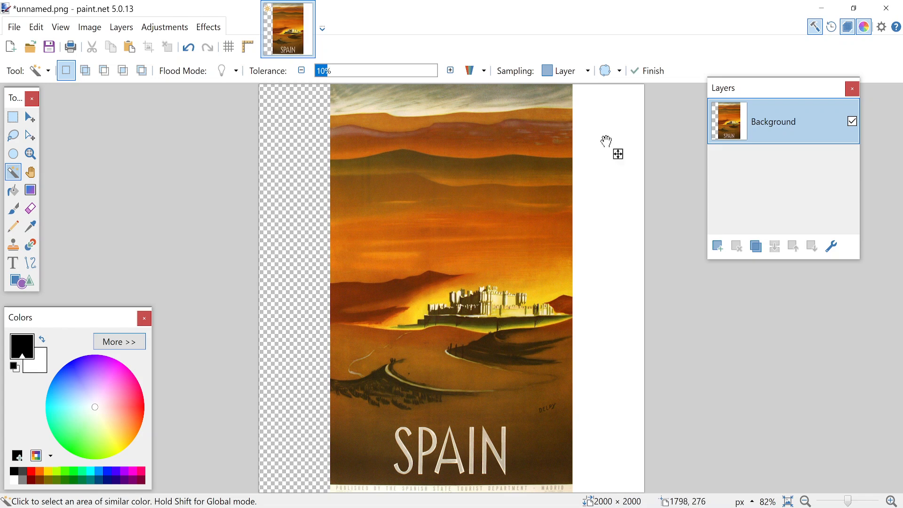
{"action": "left_click", "coordinate": [607, 142]}
{"action": "key", "text": "Delete"}
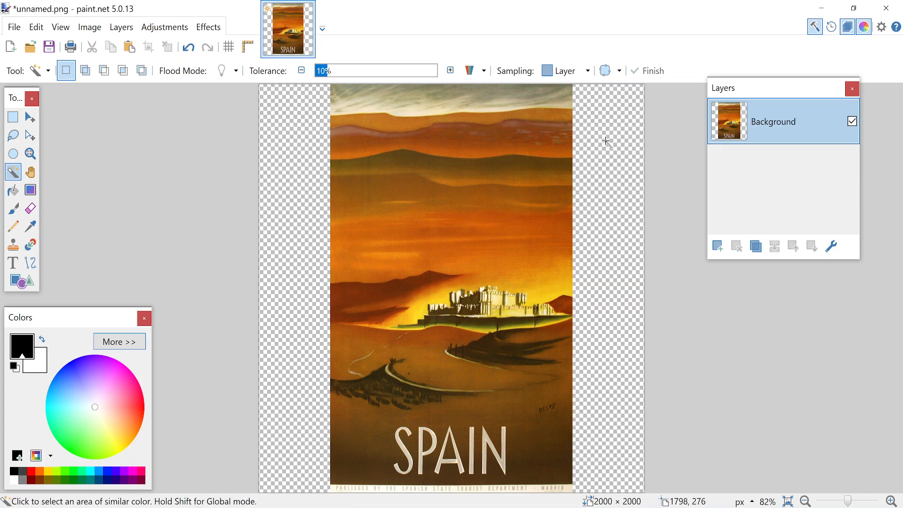
Step: Add a new layer beneath the poster and fill it with an orange sampled from the poster's sky above the castle
{"action": "left_click", "coordinate": [716, 249]}
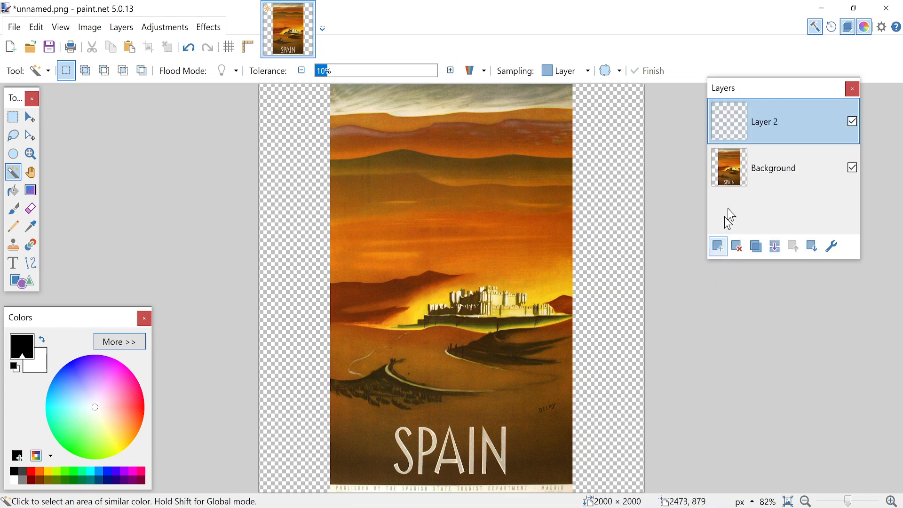
{"action": "left_click_drag", "start_coordinate": [756, 169], "coordinate": [760, 120]}
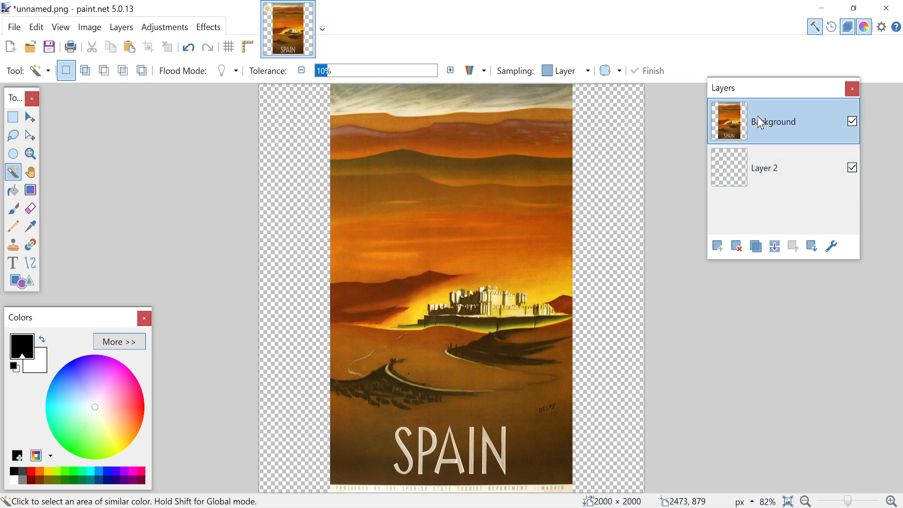
{"action": "left_click", "coordinate": [38, 232]}
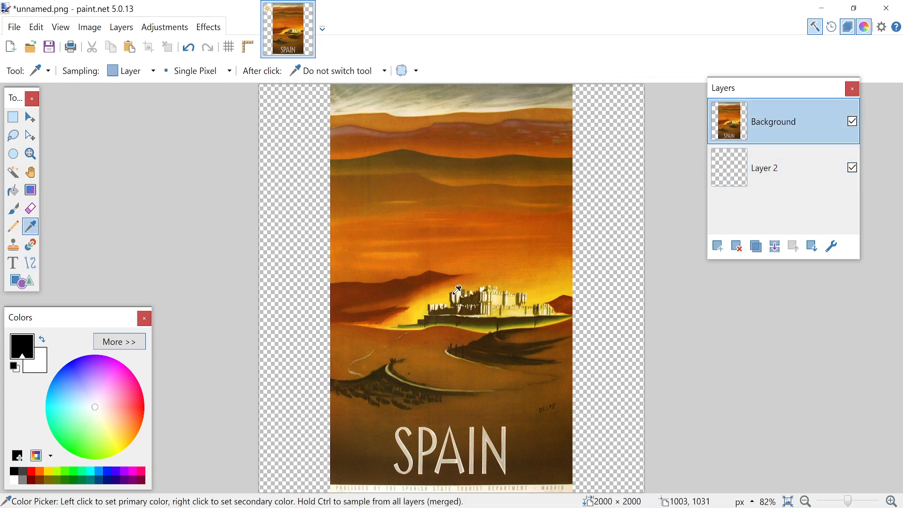
{"action": "left_click", "coordinate": [539, 249]}
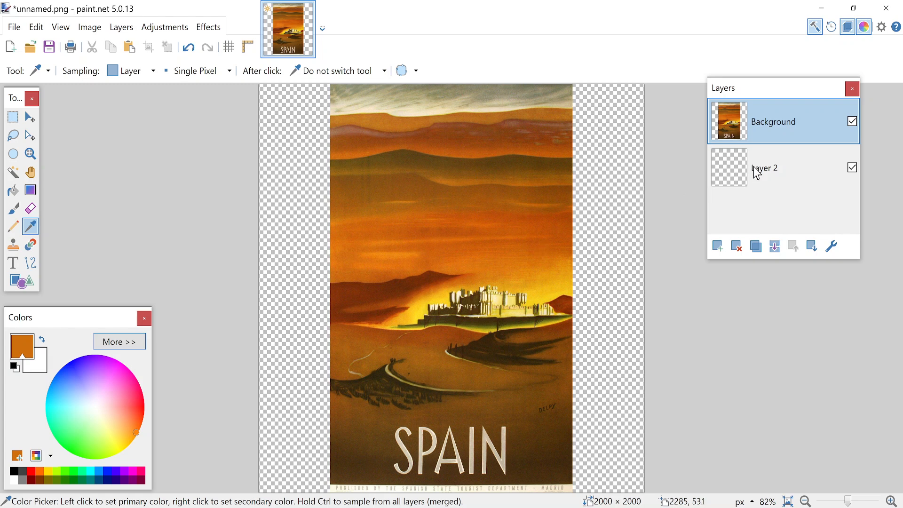
{"action": "left_click", "coordinate": [767, 160]}
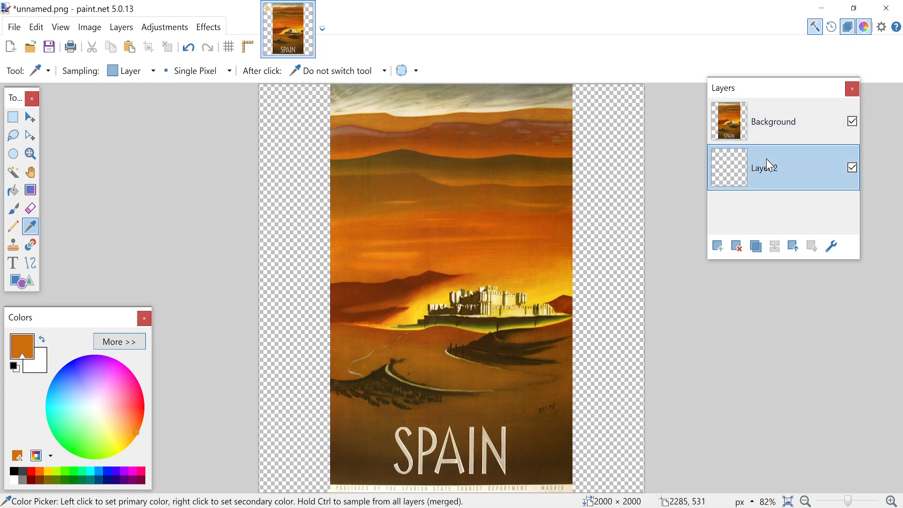
{"action": "left_click", "coordinate": [13, 190]}
{"action": "left_click", "coordinate": [614, 205]}
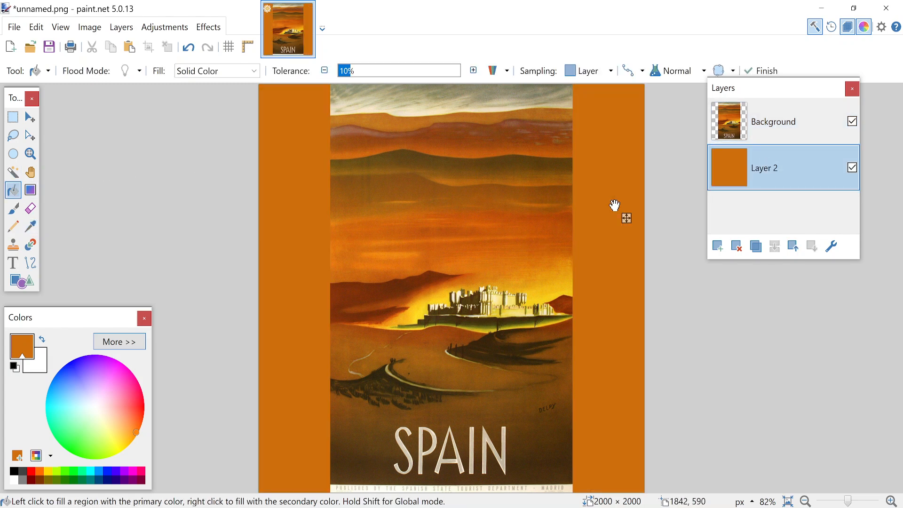
Step: Try merging the poster layer down into the orange fill layer, and undo the merge
{"action": "left_click", "coordinate": [784, 120]}
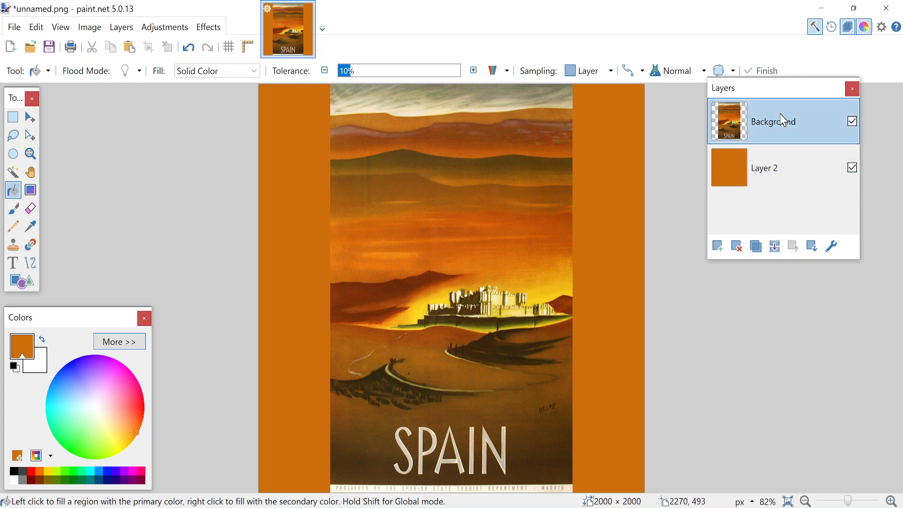
{"action": "left_click", "coordinate": [775, 246]}
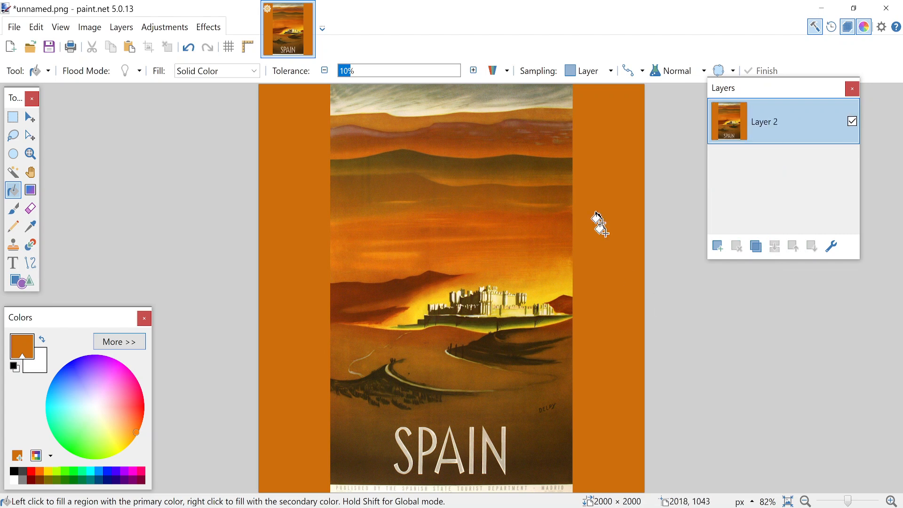
{"action": "key", "text": "ctrl+z"}
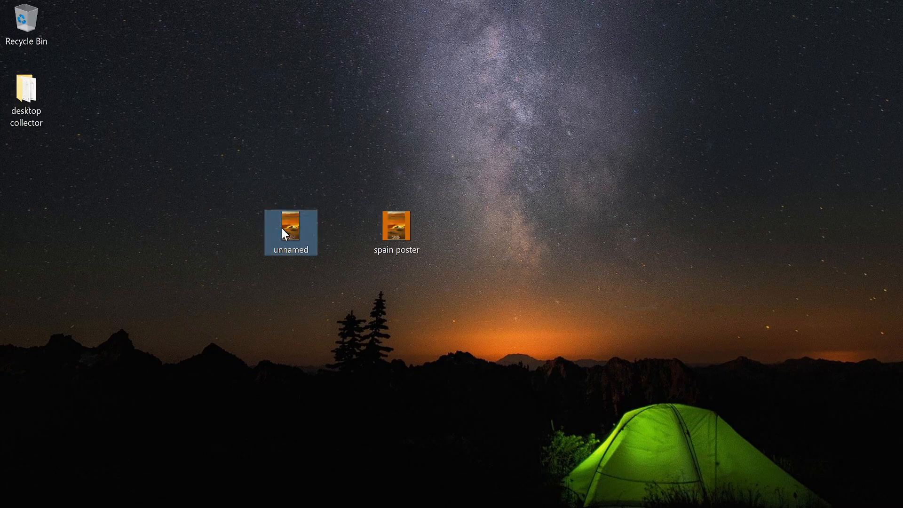
Step: Open the desktop image spain poster in paint.net alongside the current image
{"action": "left_click", "coordinate": [388, 223]}
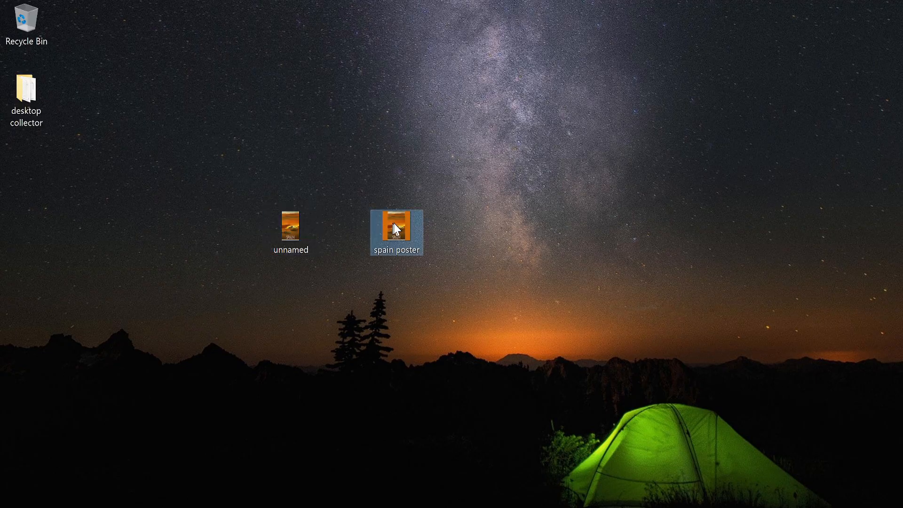
{"action": "mouse_move", "coordinate": [400, 223]}
{"action": "left_mouse_down"}
{"action": "mouse_move", "coordinate": [403, 301]}
{"action": "mouse_move", "coordinate": [360, 507]}
{"action": "mouse_move", "coordinate": [376, 402]}
{"action": "mouse_move", "coordinate": [527, 213]}
{"action": "left_mouse_up"}
{"action": "left_click", "coordinate": [436, 295]}
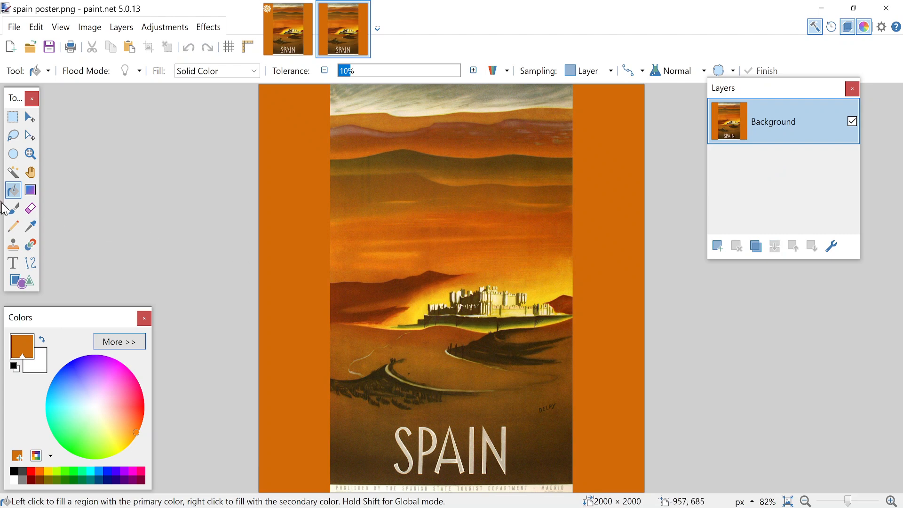
Step: Examine the hex code of the orange border color in spain poster.png with the Color Picker
{"action": "left_click", "coordinate": [35, 229]}
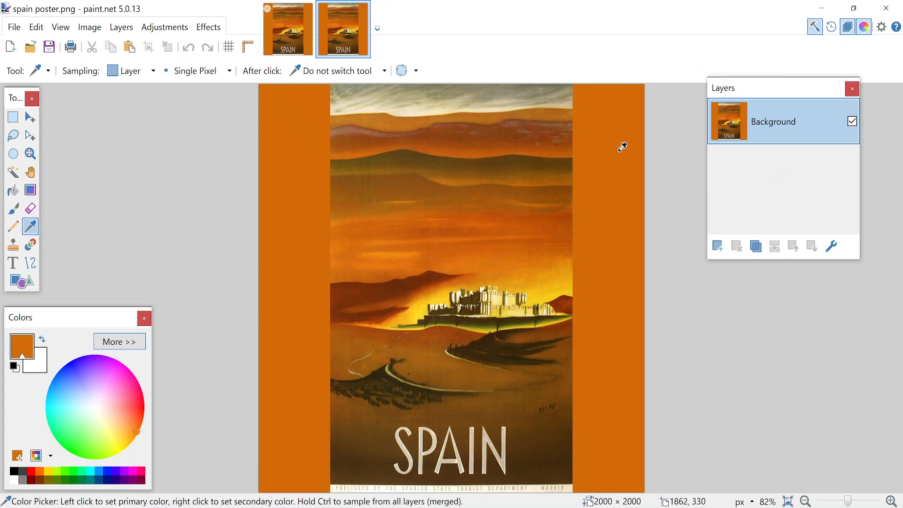
{"action": "left_click", "coordinate": [120, 342]}
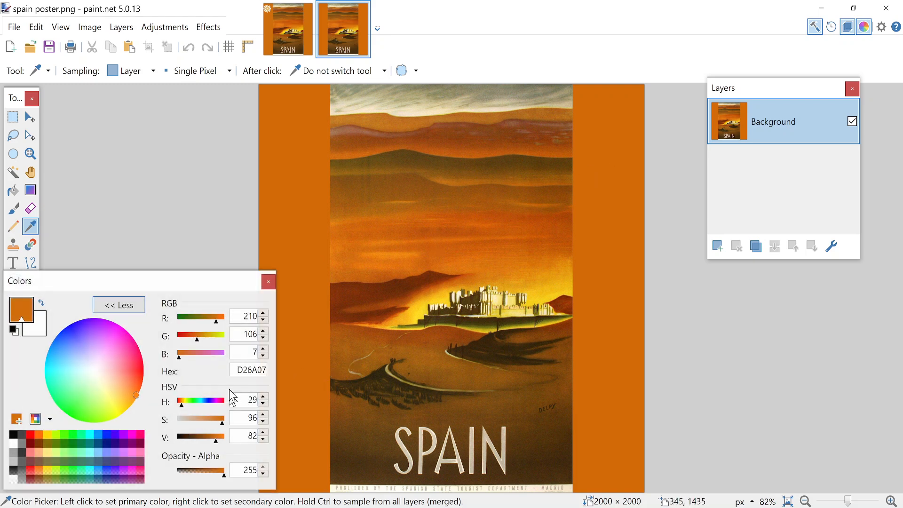
{"action": "left_click", "coordinate": [243, 370]}
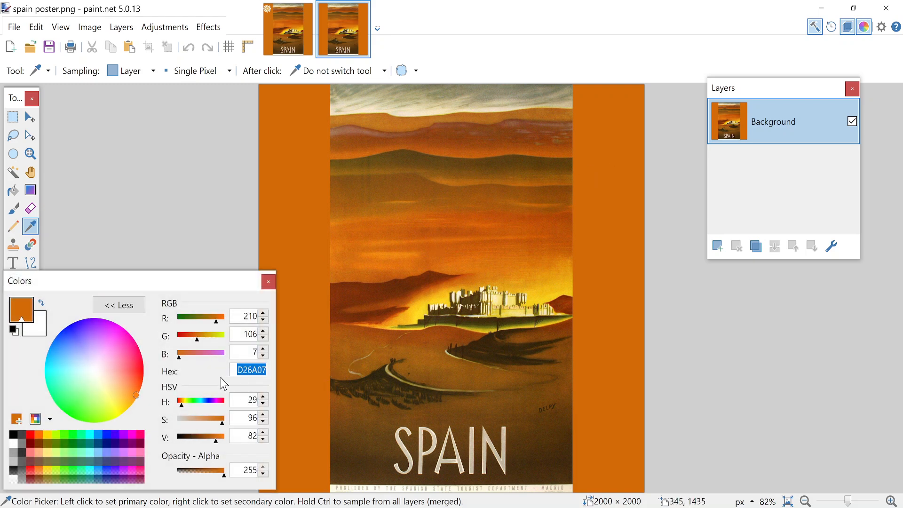
Step: Return to unnamed.png and sample the orange fill on Layer 2 to check its hex code
{"action": "left_click", "coordinate": [305, 35]}
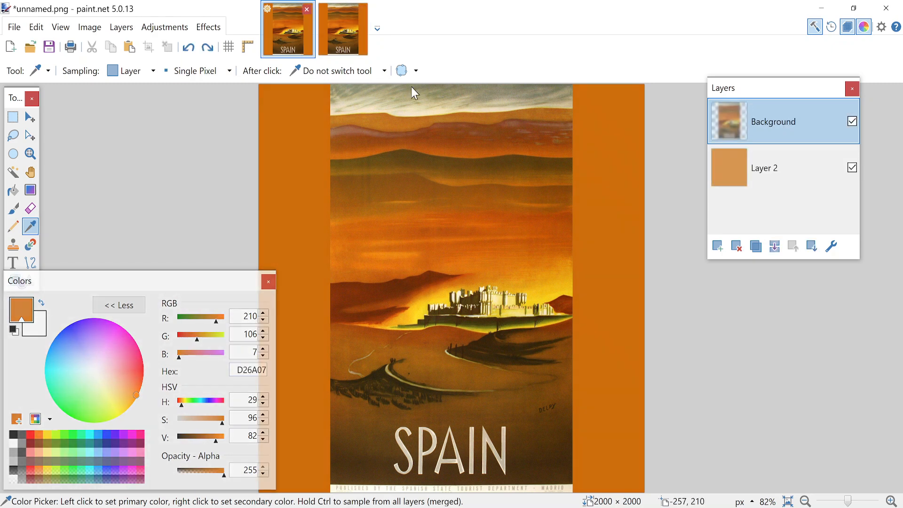
{"action": "left_click", "coordinate": [627, 221]}
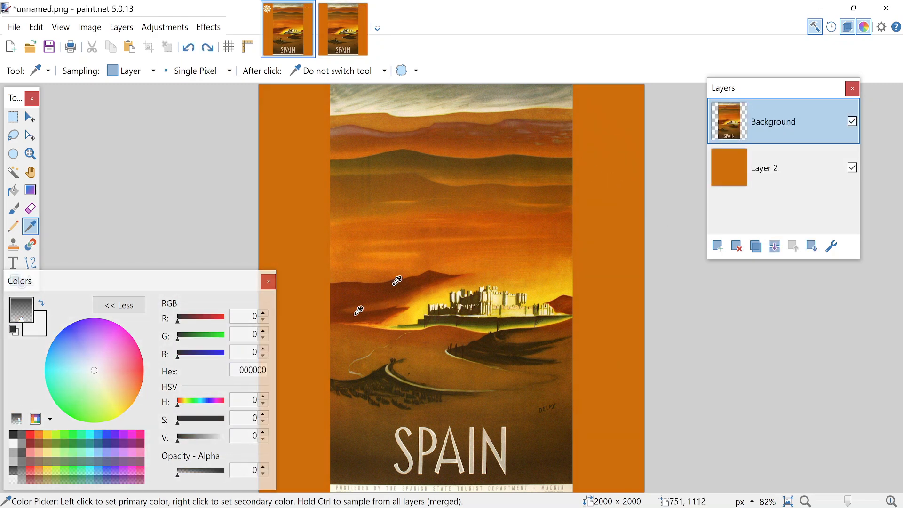
{"action": "left_click", "coordinate": [737, 174]}
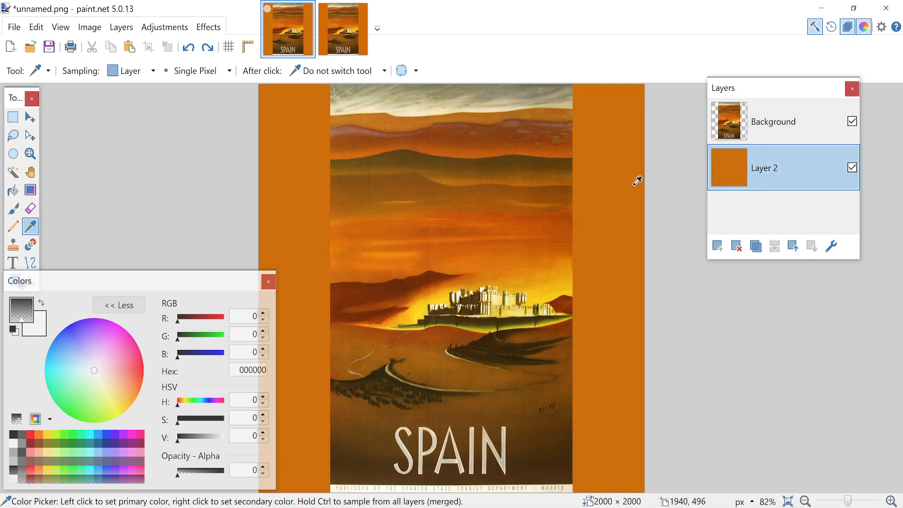
{"action": "left_click", "coordinate": [638, 181]}
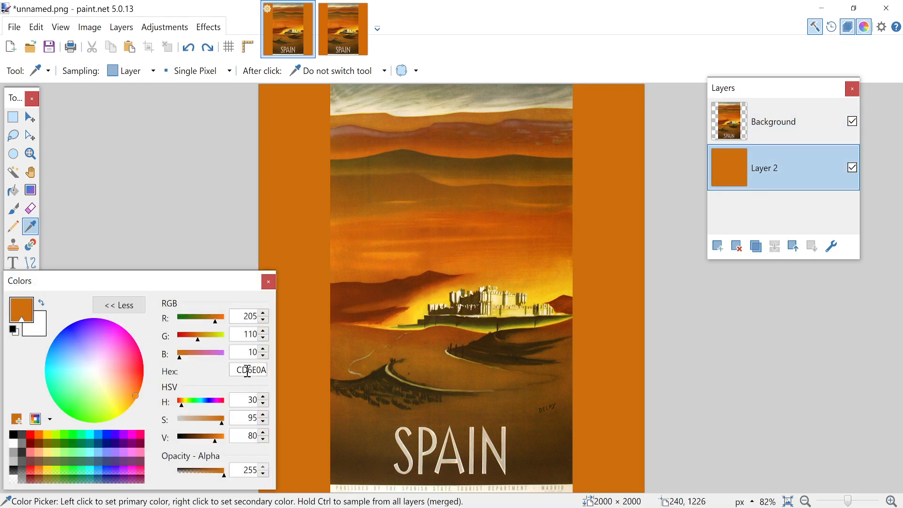
Step: Switch back and forth between spain poster.png and unnamed.png to compare their orange side borders, ending on unnamed.png
{"action": "left_click", "coordinate": [347, 14]}
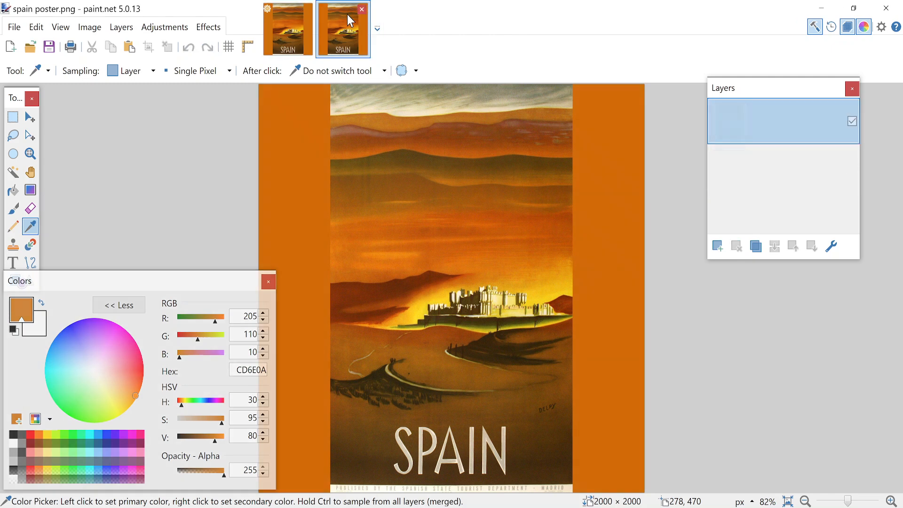
{"action": "left_click", "coordinate": [290, 20]}
{"action": "left_click", "coordinate": [335, 24]}
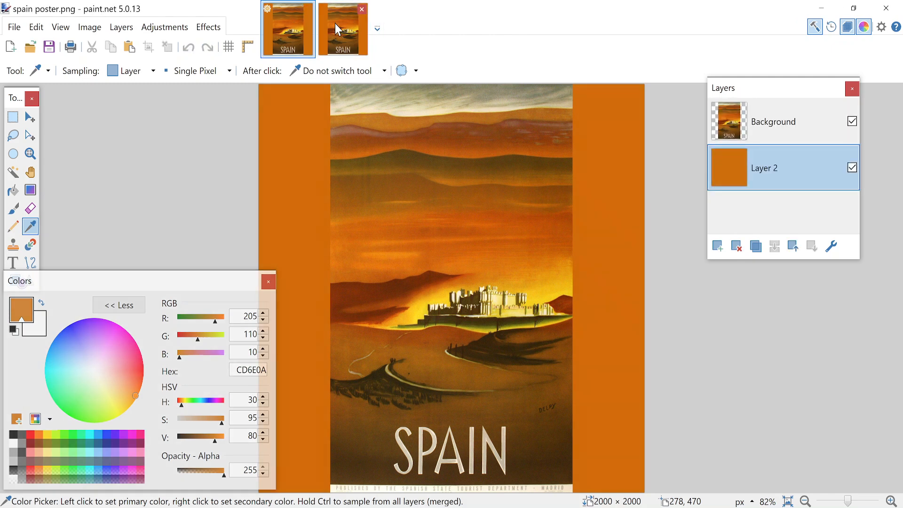
{"action": "left_click", "coordinate": [292, 34]}
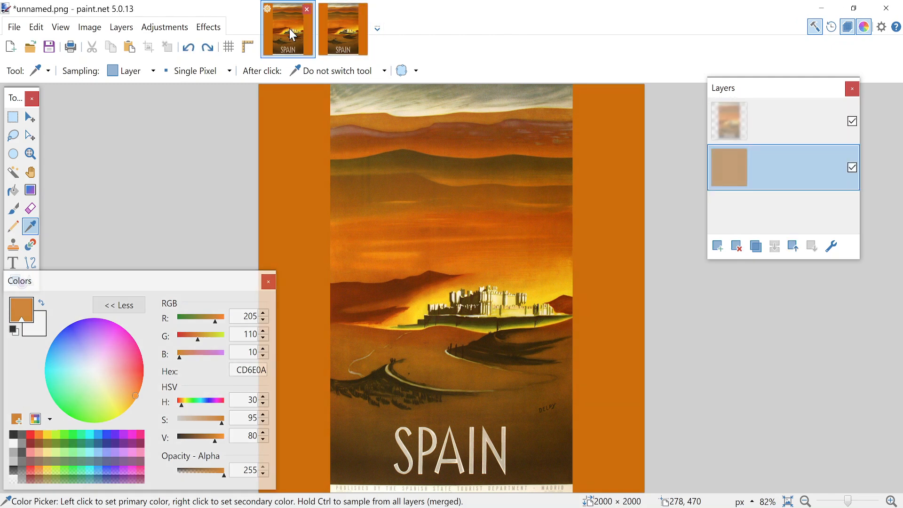
{"action": "left_click", "coordinate": [345, 35]}
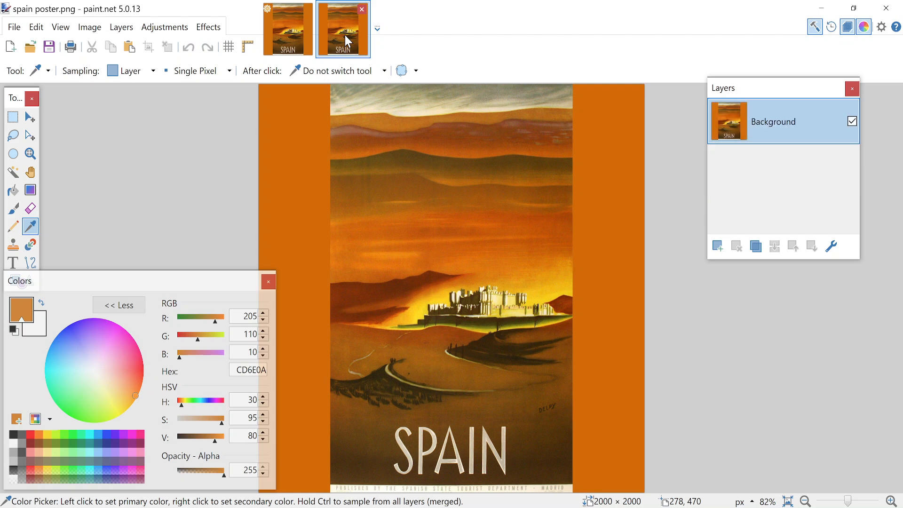
{"action": "left_click", "coordinate": [291, 37]}
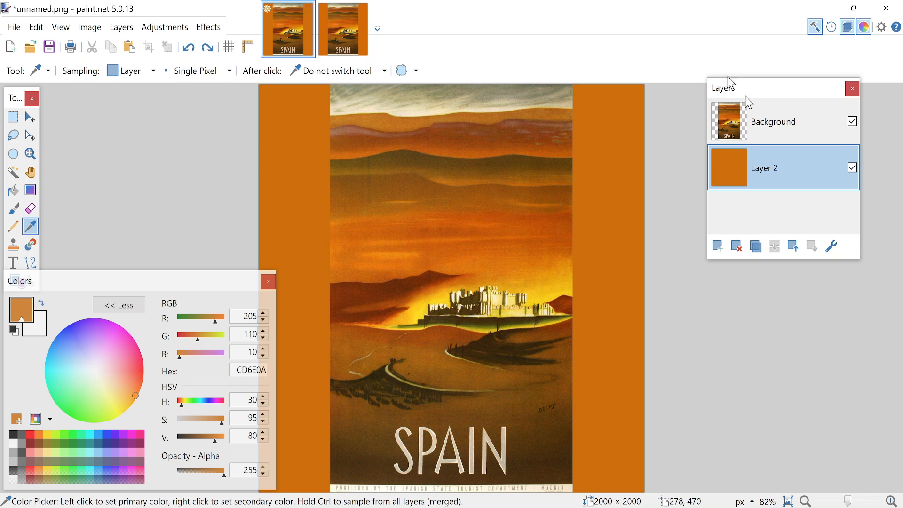
Step: Merge the Background poster layer down into Layer 2 and save unnamed.png with auto-detected bit depth
{"action": "left_click", "coordinate": [777, 125]}
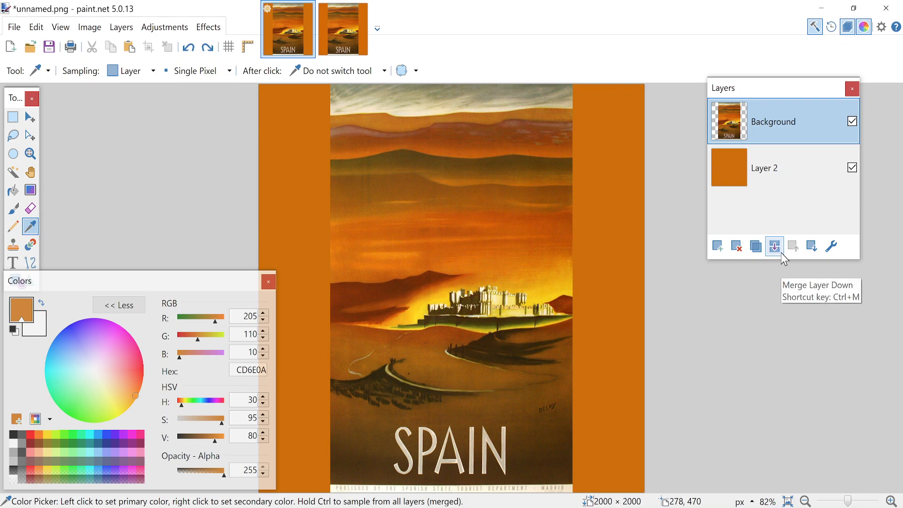
{"action": "left_click", "coordinate": [777, 249]}
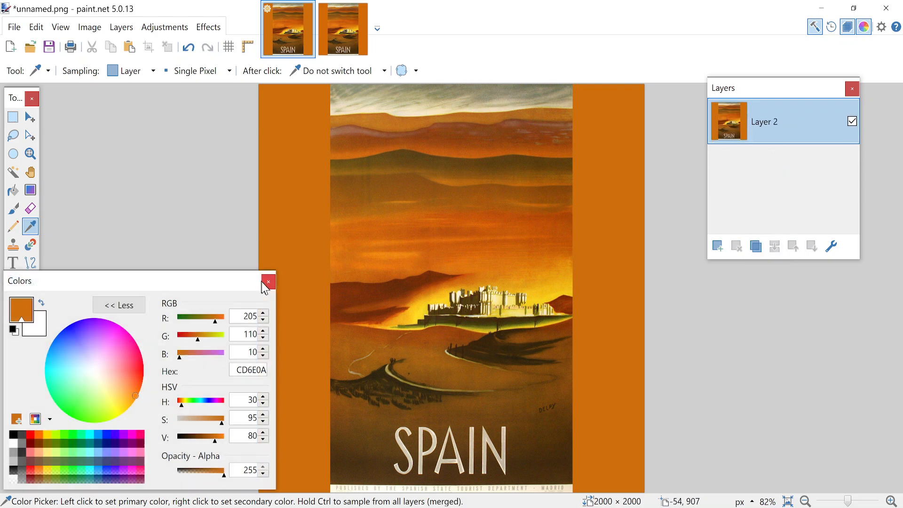
{"action": "key", "text": "ctrl+s"}
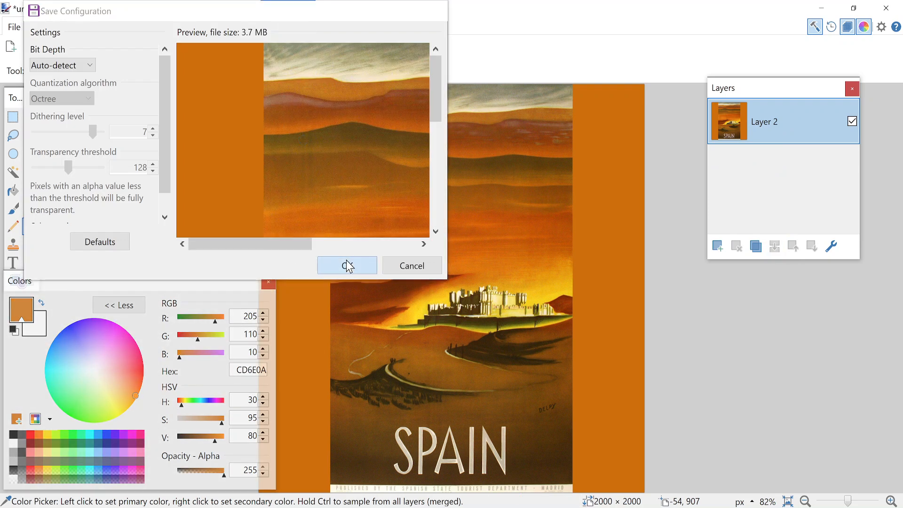
{"action": "left_click", "coordinate": [347, 262]}
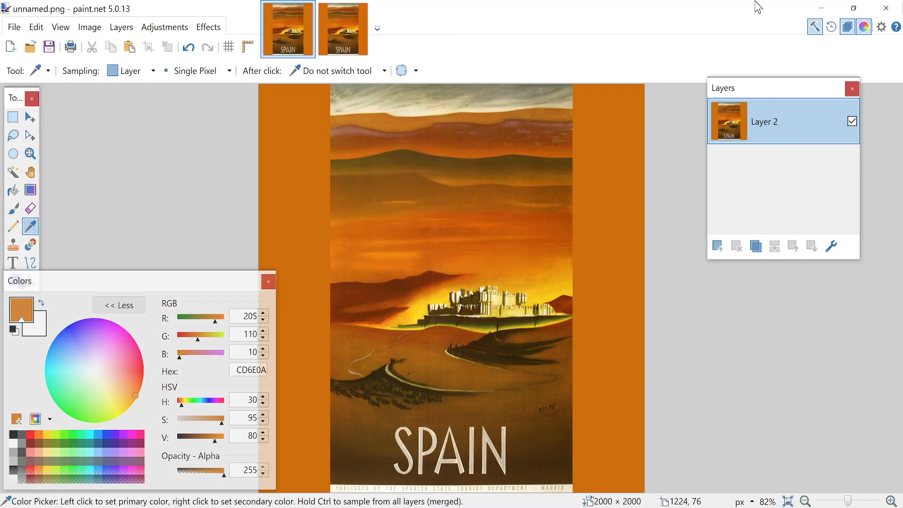
Step: Close paint.net and view the desktop images unnamed and spain poster in the photo viewer to compare their borders, closing spain poster again
{"action": "left_click", "coordinate": [886, 8]}
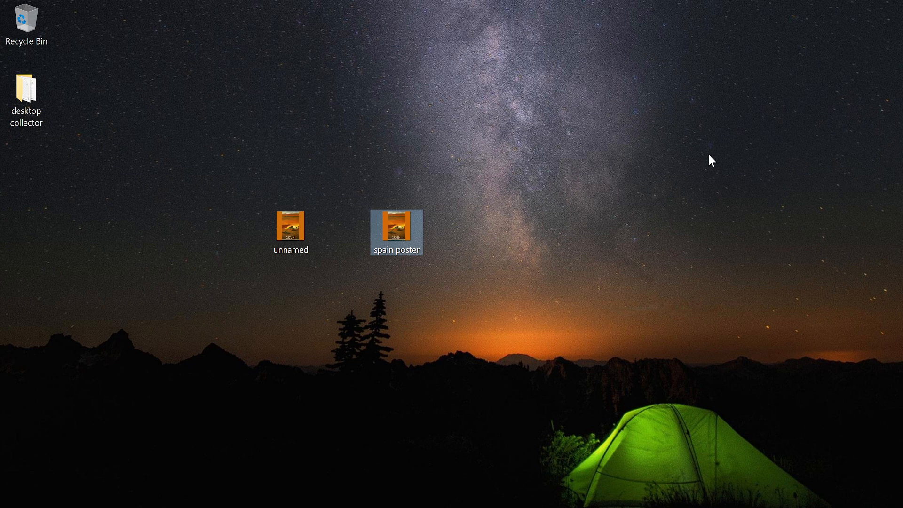
{"action": "left_click", "coordinate": [301, 237]}
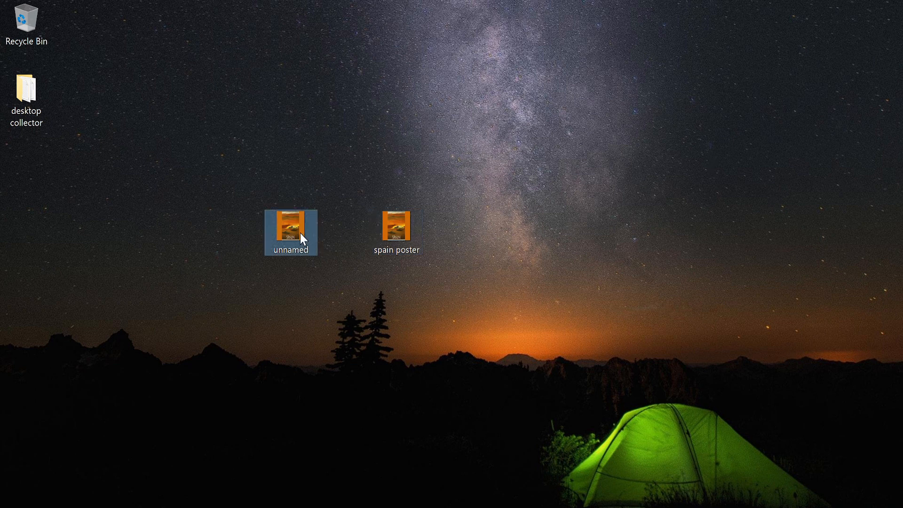
{"action": "double_click", "coordinate": [300, 234]}
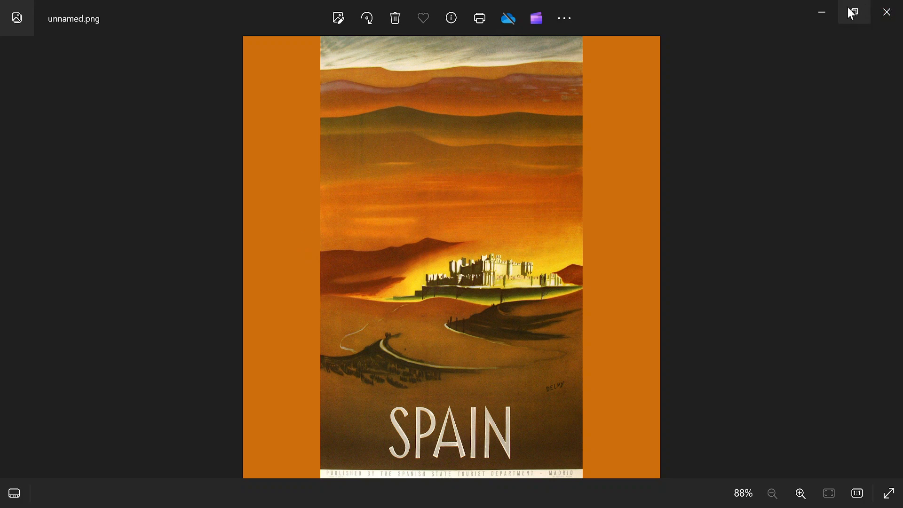
{"action": "left_click", "coordinate": [822, 10]}
{"action": "double_click", "coordinate": [396, 228]}
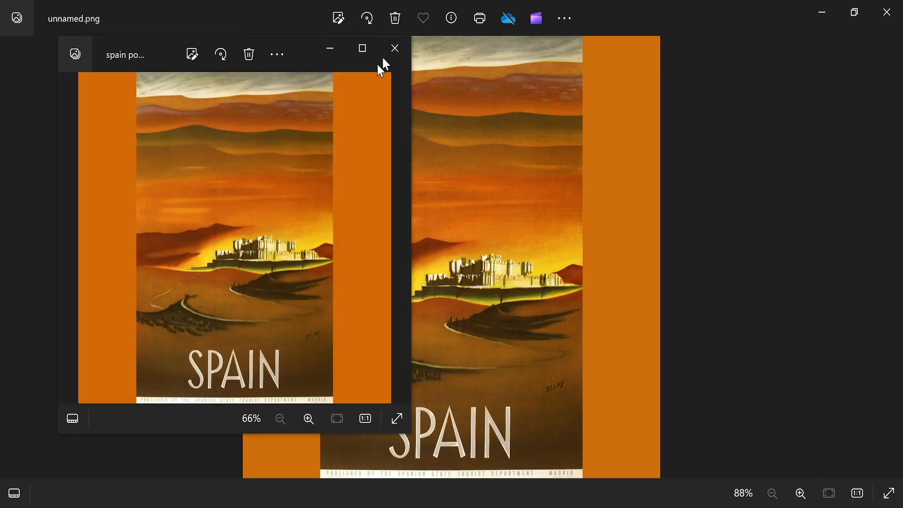
{"action": "left_click", "coordinate": [394, 48]}
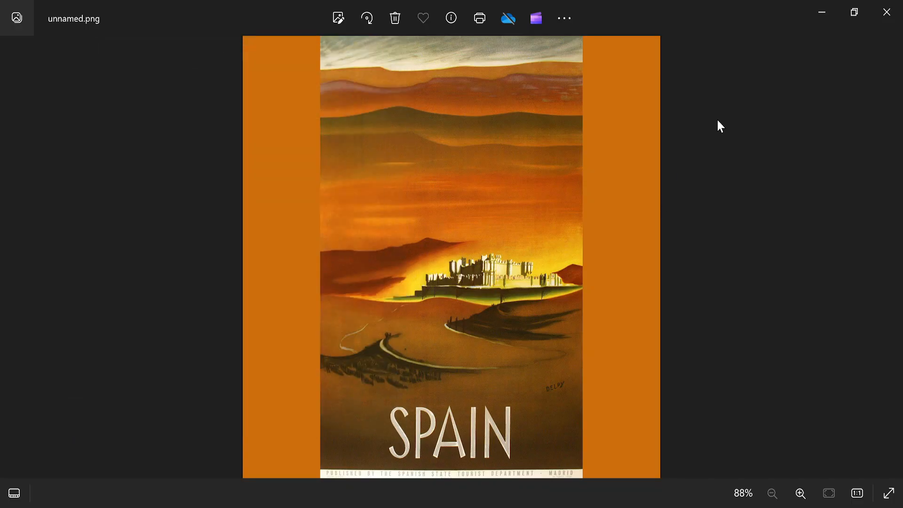